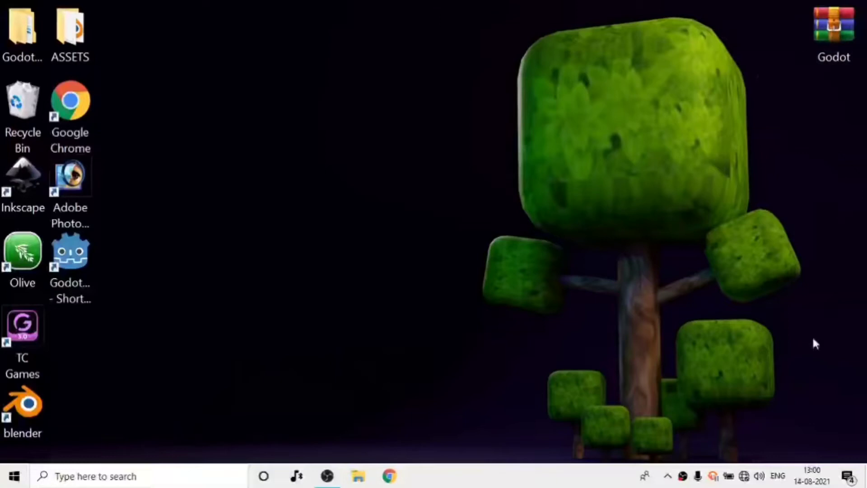
- Move the Godot archive to mid-desktop and extract it with WinRAR's Extract to Godot\
click(834, 34)
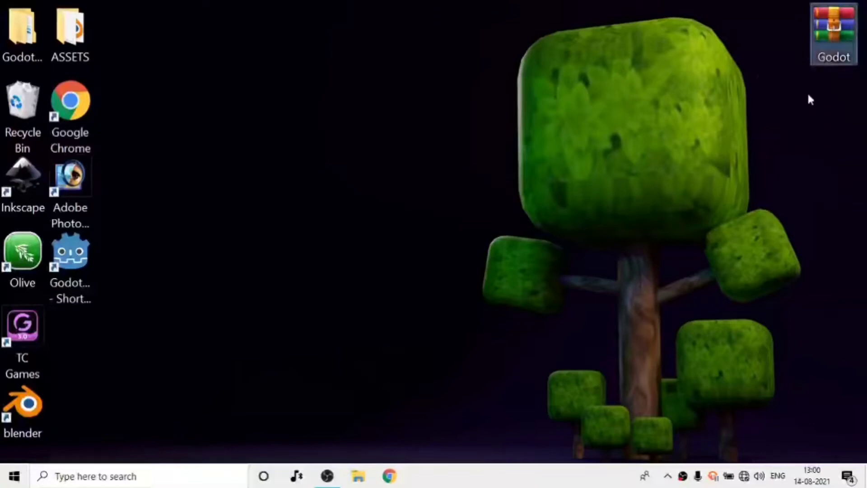
mouse_move(833, 33)
mouse_down()
mouse_move(708, 118)
mouse_move(702, 112)
mouse_up()
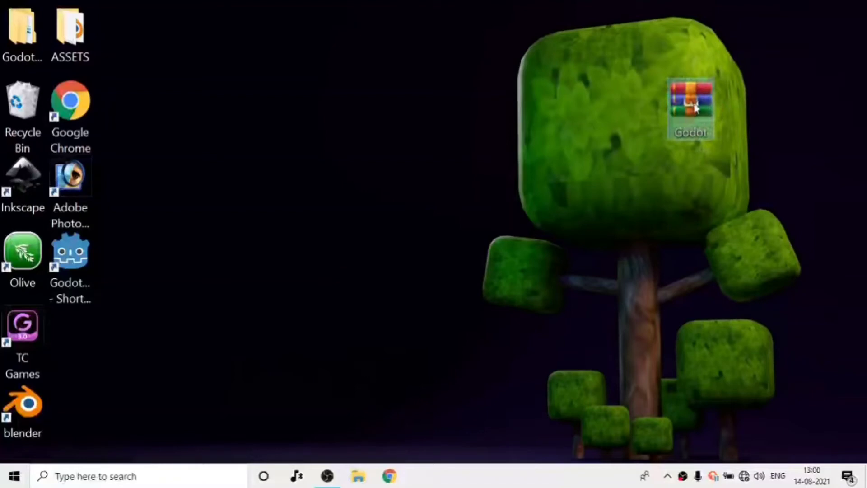
right_drag(694, 107, 710, 101)
click(706, 76)
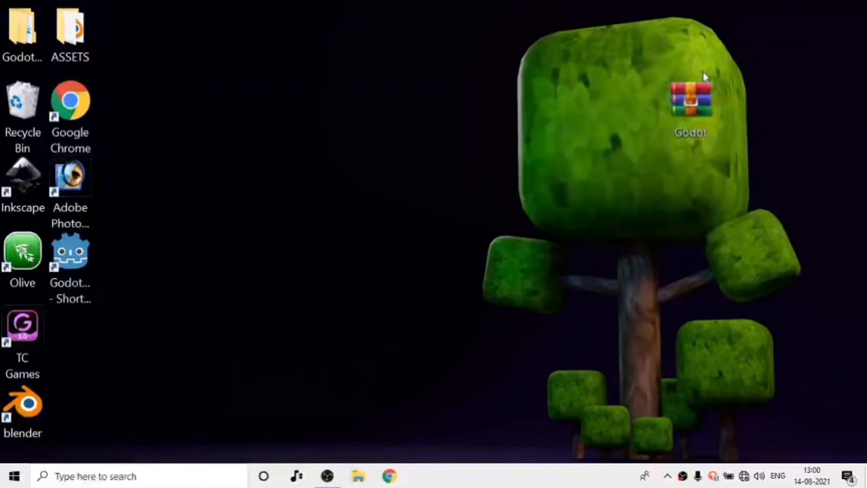
right_click(691, 98)
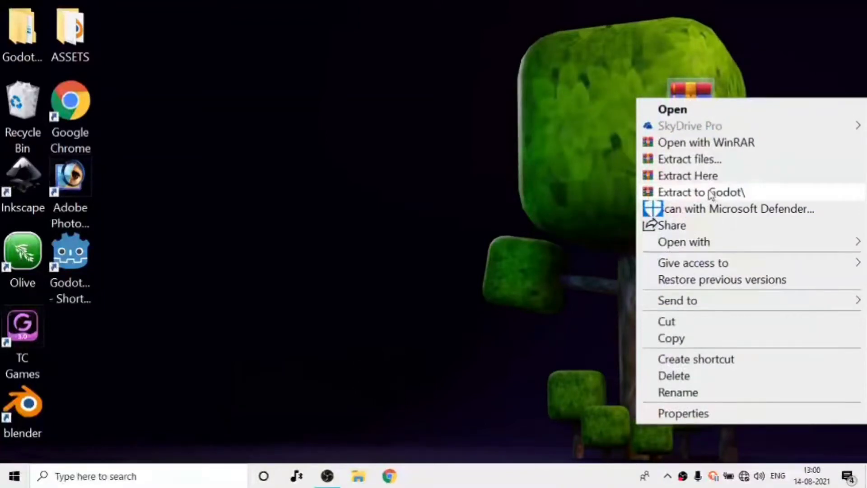
click(706, 194)
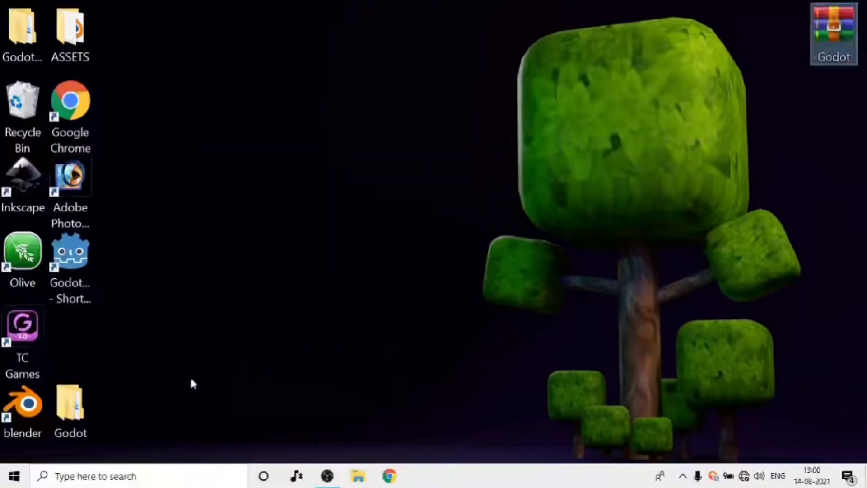
- Open the extracted Godot folder maximized, then its Godot_v3.3.2-stable_mono_win64 subfolder
drag(70, 406, 832, 115)
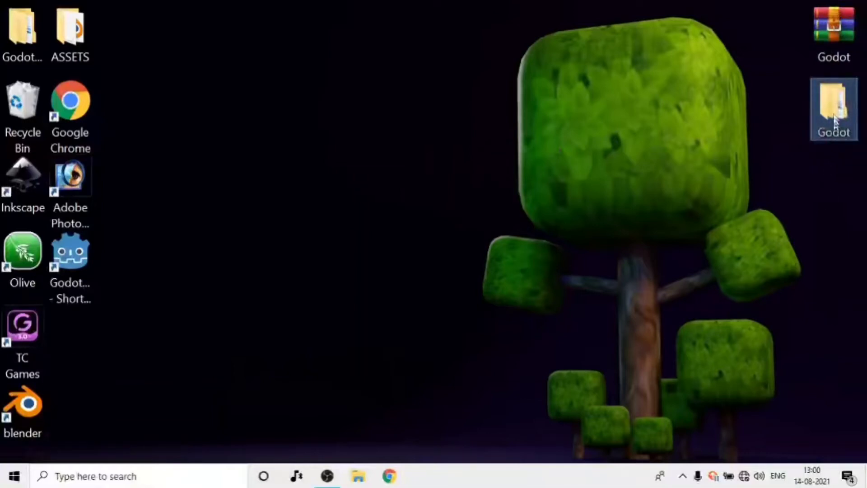
double_click(833, 115)
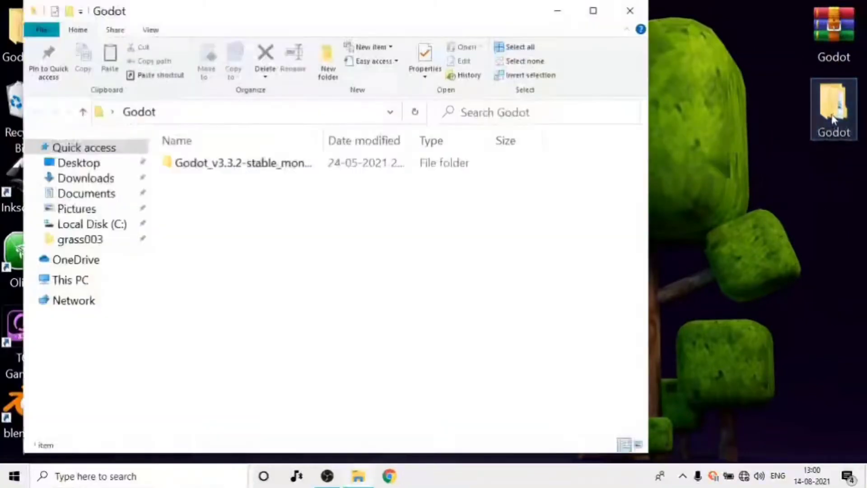
click(600, 16)
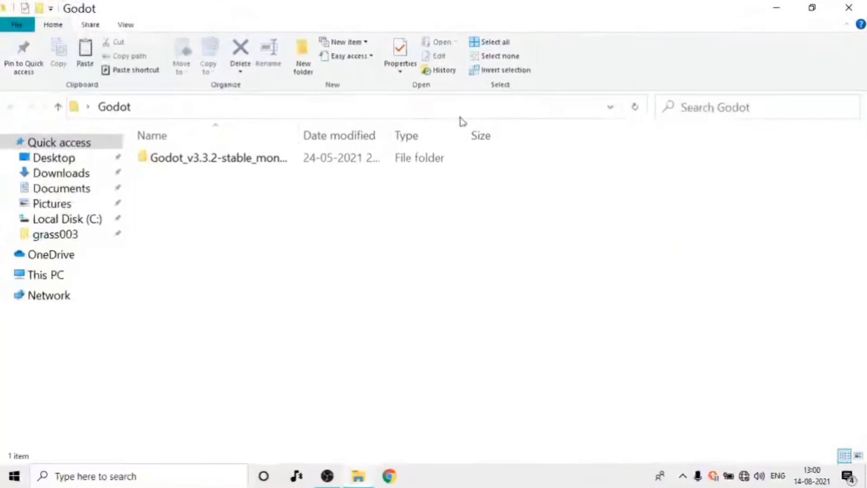
double_click(363, 161)
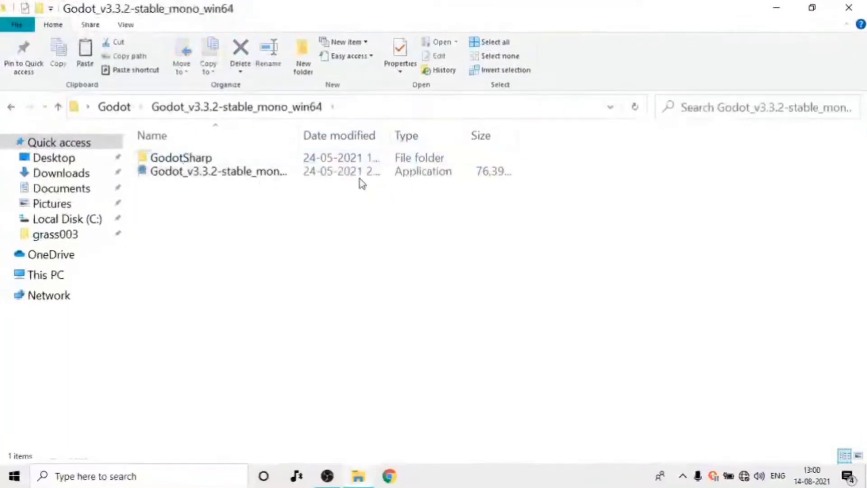
- Peek inside the GodotSharp folder, return, and select the Godot application
click(247, 174)
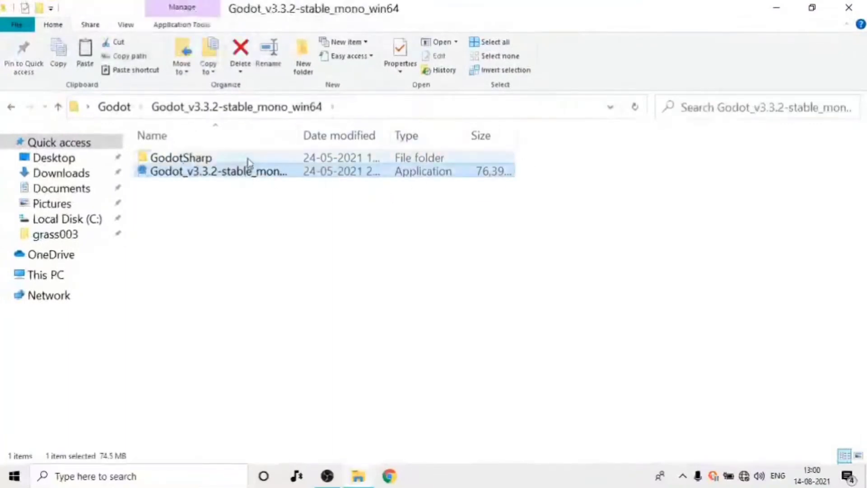
click(248, 162)
double_click(248, 161)
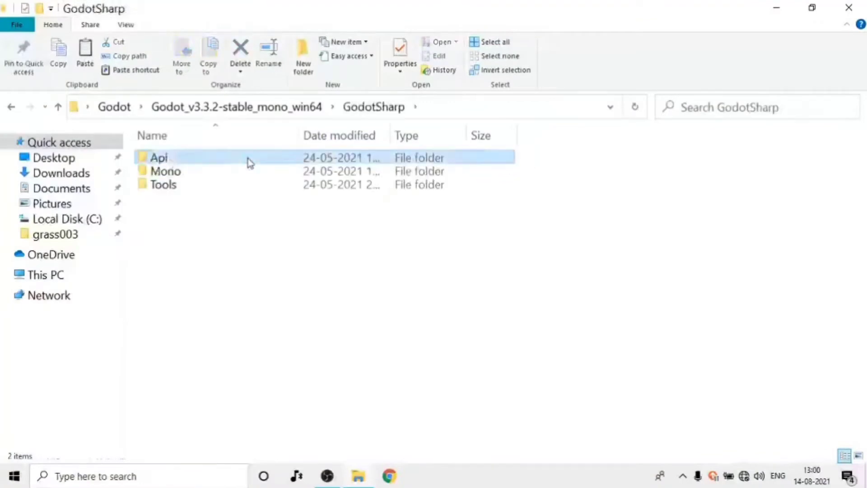
click(281, 242)
key(alt+Left)
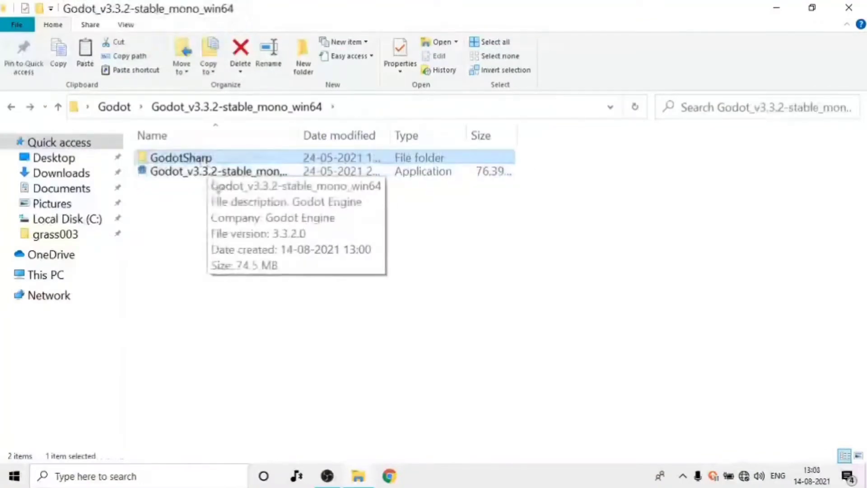
click(207, 176)
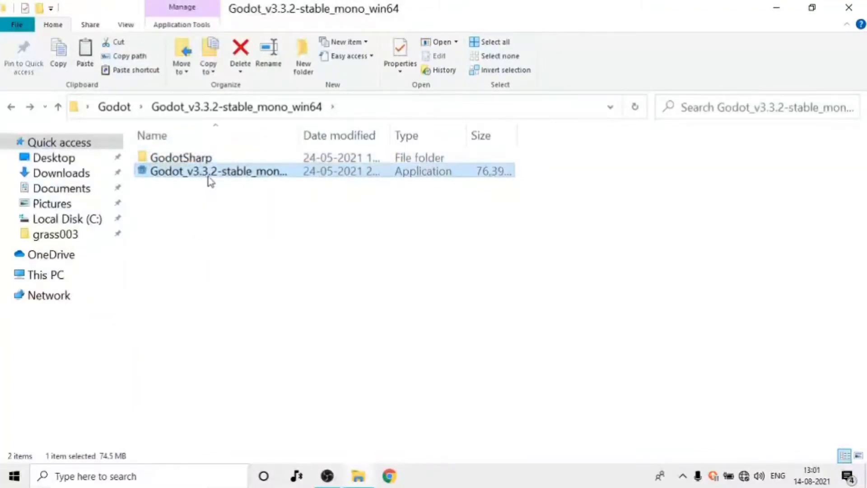
- Launch Godot and start a new project named JT YT with its own folder in Documents
double_click(208, 174)
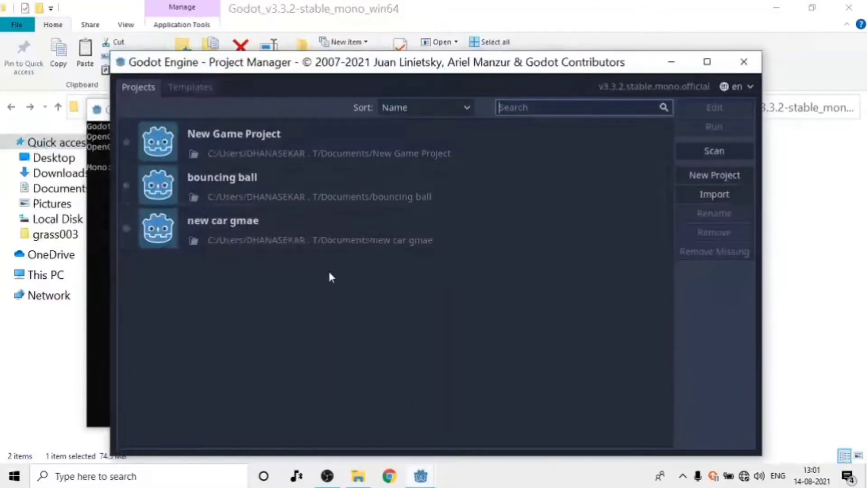
click(707, 62)
click(797, 119)
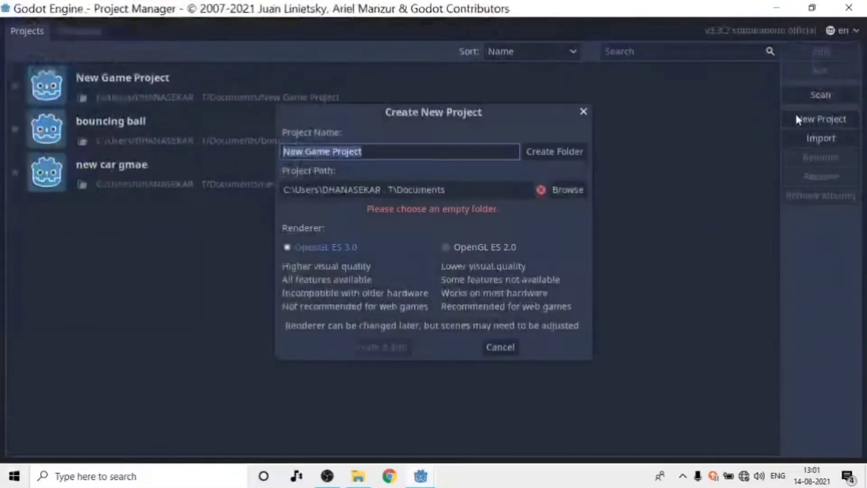
click(409, 152)
key(BackSpace)
key(BackSpace)
key(BackSpace)
key(BackSpace)
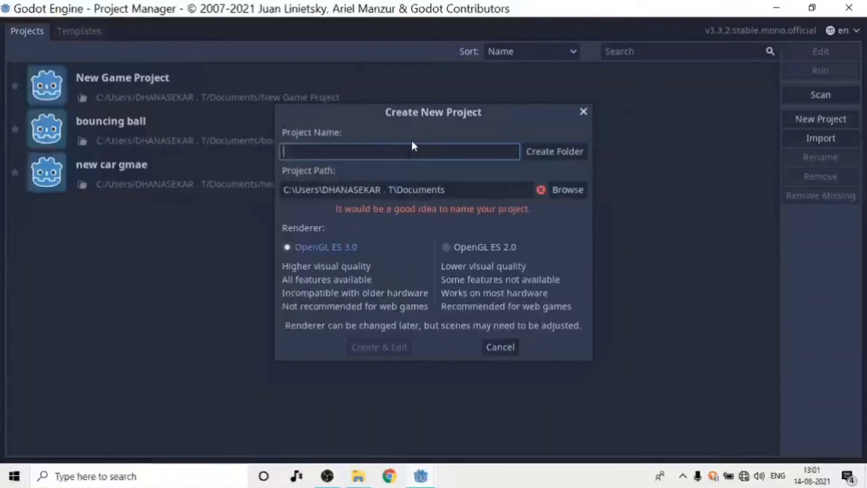
text(l)
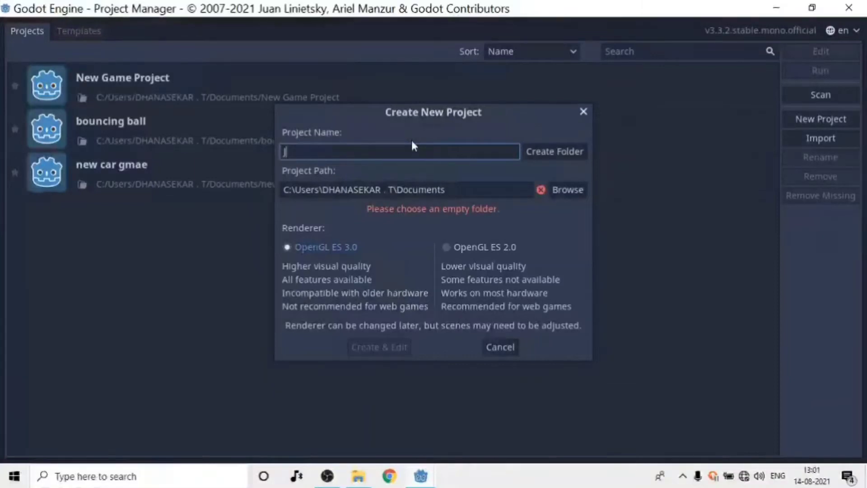
text(T)
text( YT)
click(547, 149)
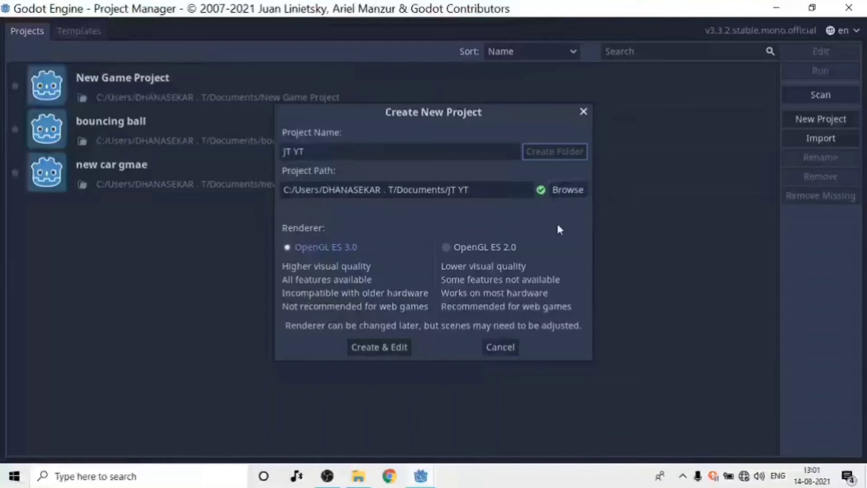
- Create the JT YT project with Create & Edit and let the editor load it
click(384, 354)
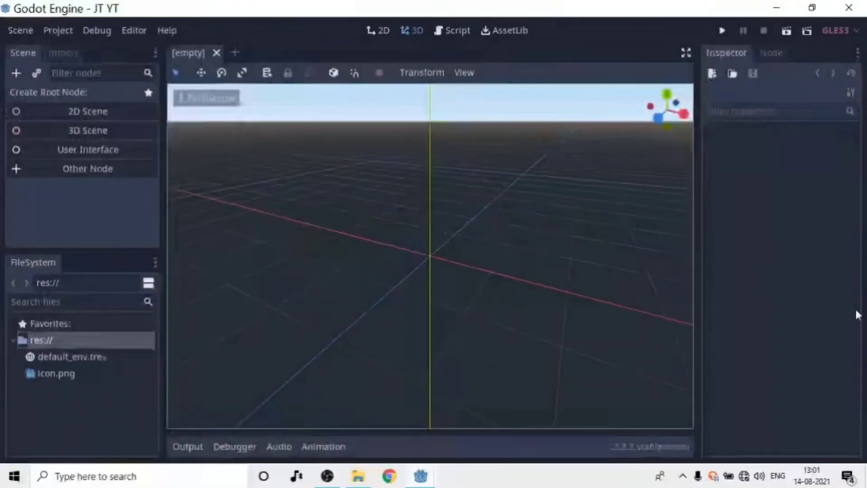
scroll(491, 260, up, 2)
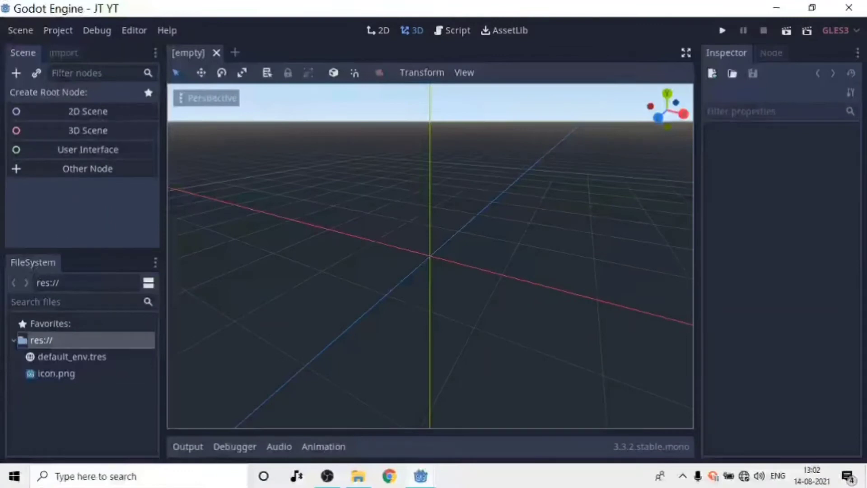
- Switch the FileSystem dock to split mode with thumbnail view of the project files
click(13, 342)
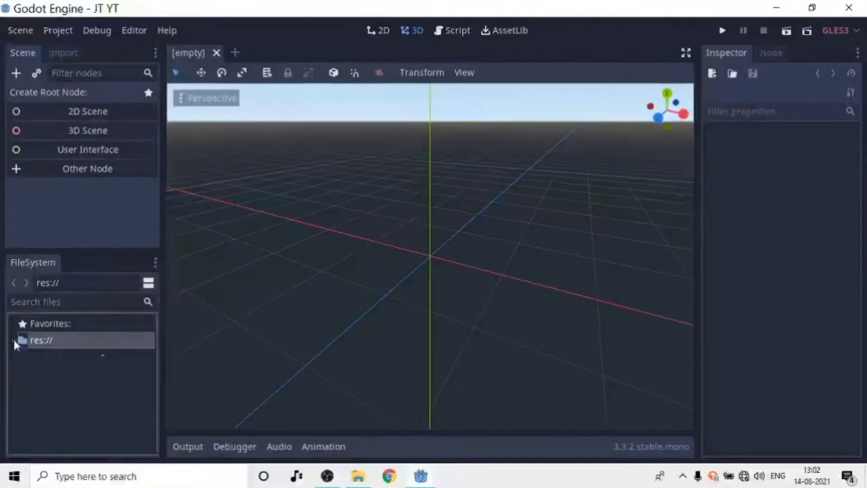
click(14, 341)
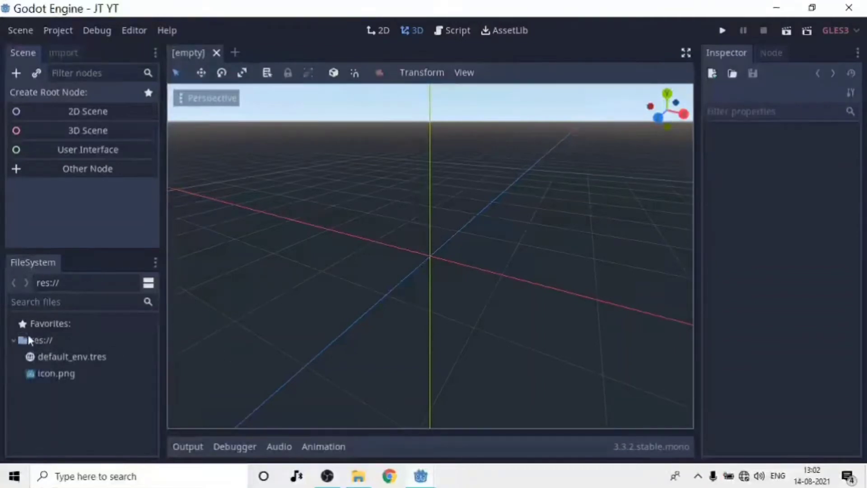
click(11, 343)
click(46, 339)
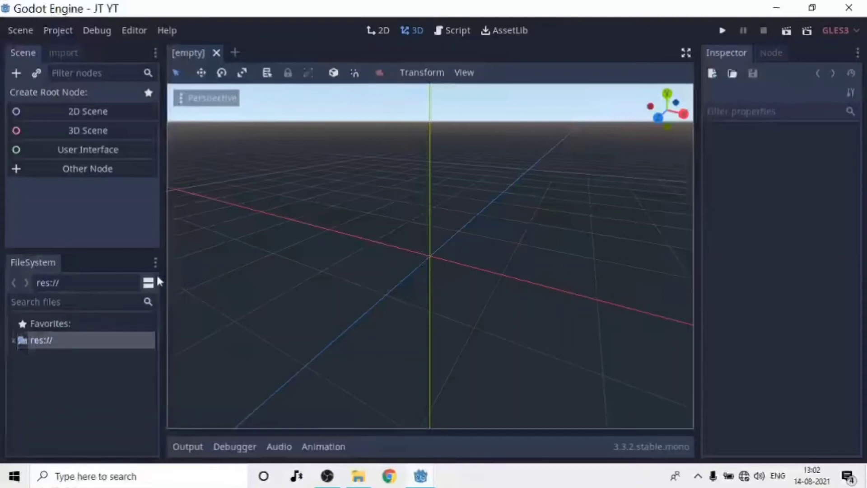
click(148, 283)
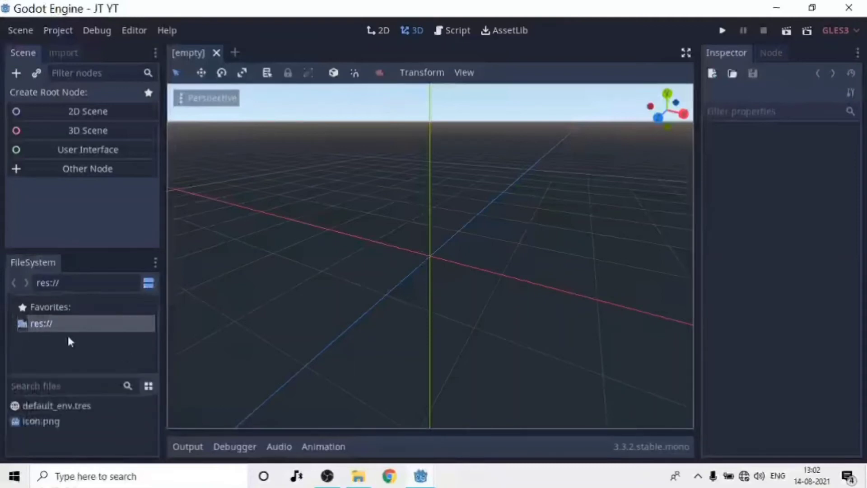
click(148, 386)
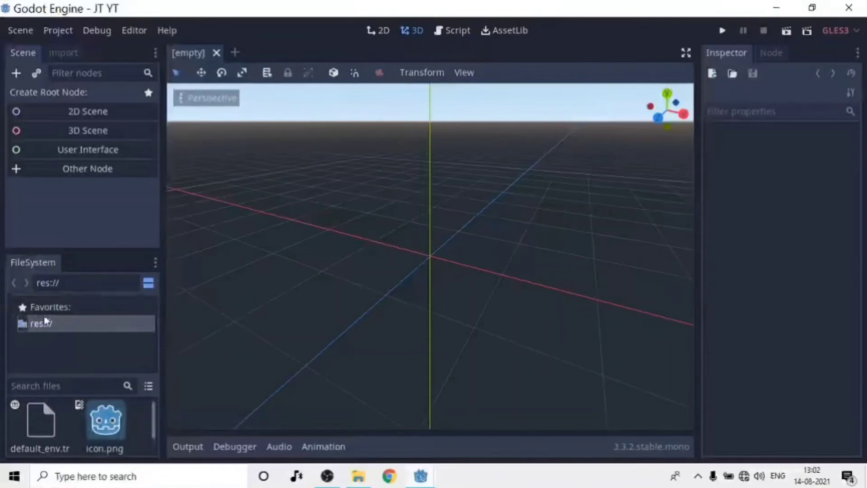
- Select res:// and icon.png, then create a new 2D scene with a Node2D root
click(62, 360)
click(69, 329)
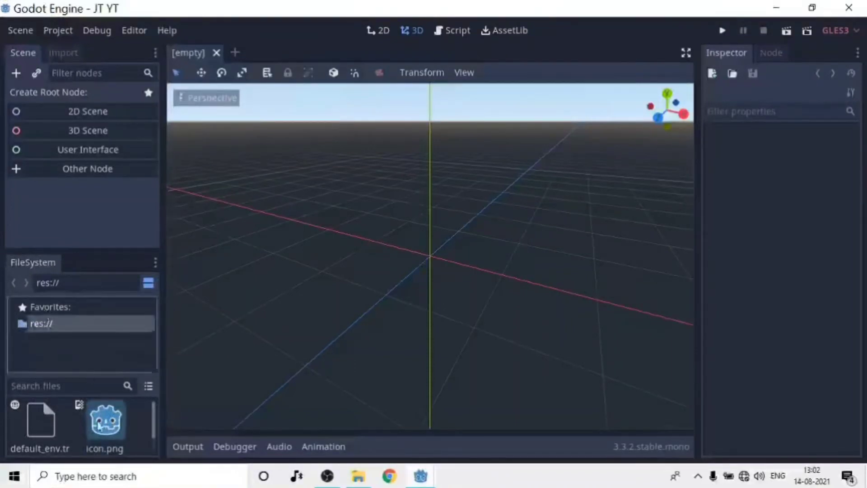
scroll(92, 421, down, 1)
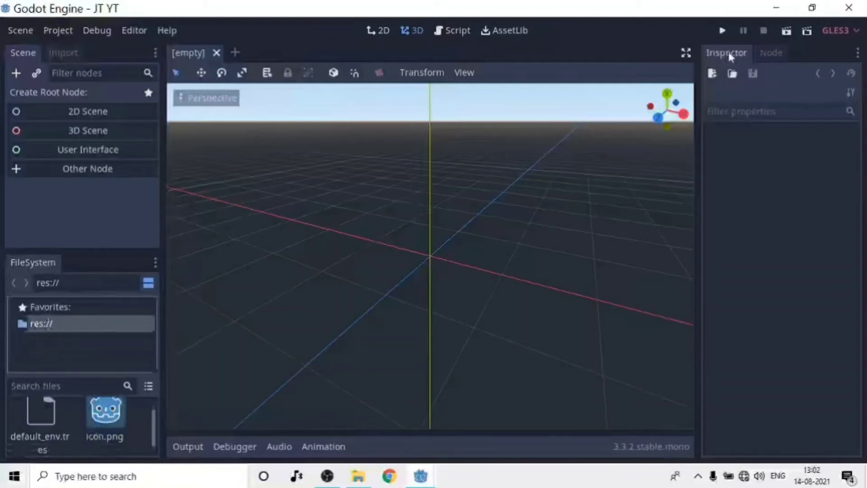
click(105, 418)
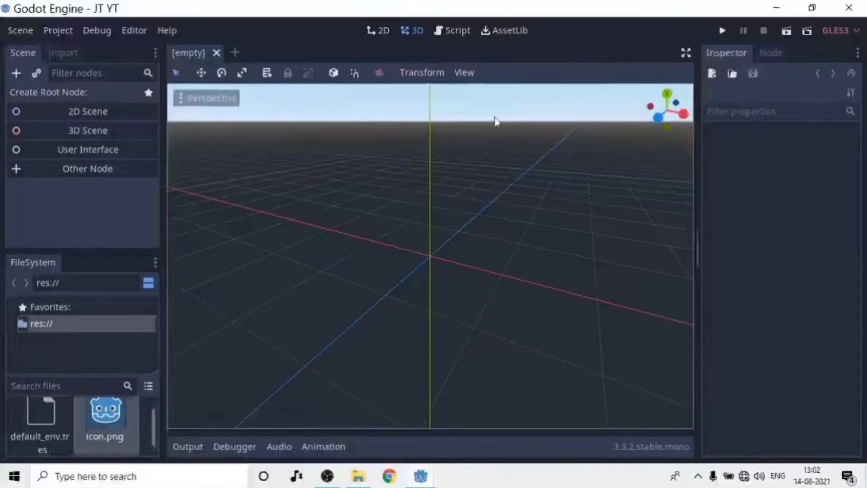
click(88, 112)
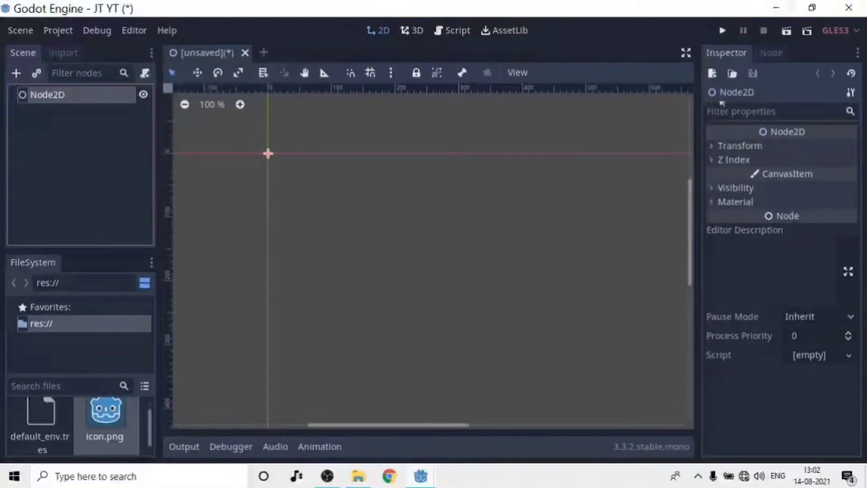
- Expand and collapse Node2D's Visibility and Material sections in the Inspector
click(752, 186)
click(752, 186)
click(714, 202)
click(715, 202)
- Review Node2D's signals in the Node tab, then open a new empty scene tab
click(770, 53)
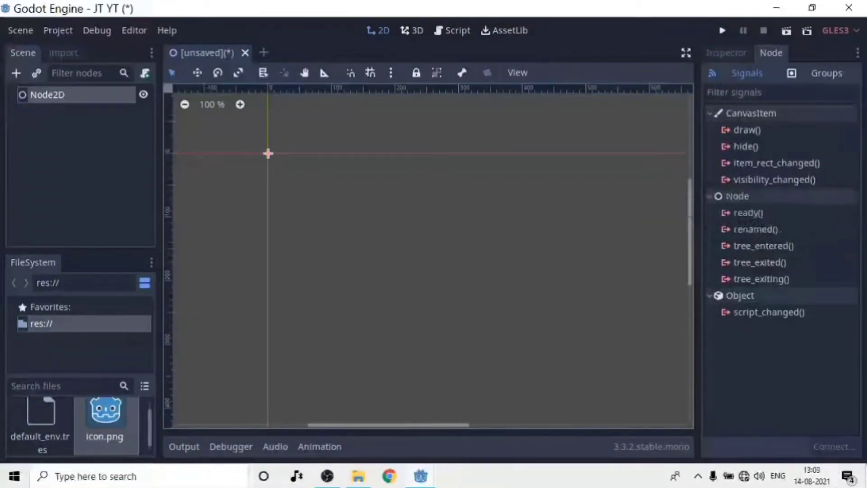
click(728, 55)
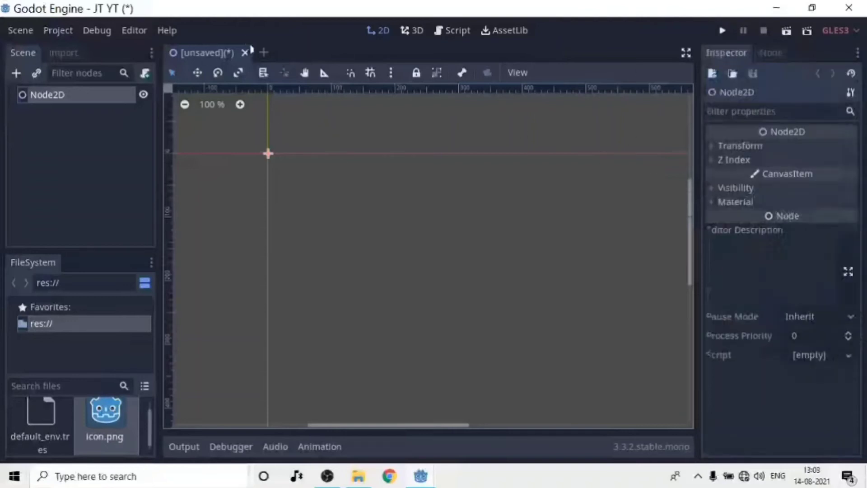
click(262, 53)
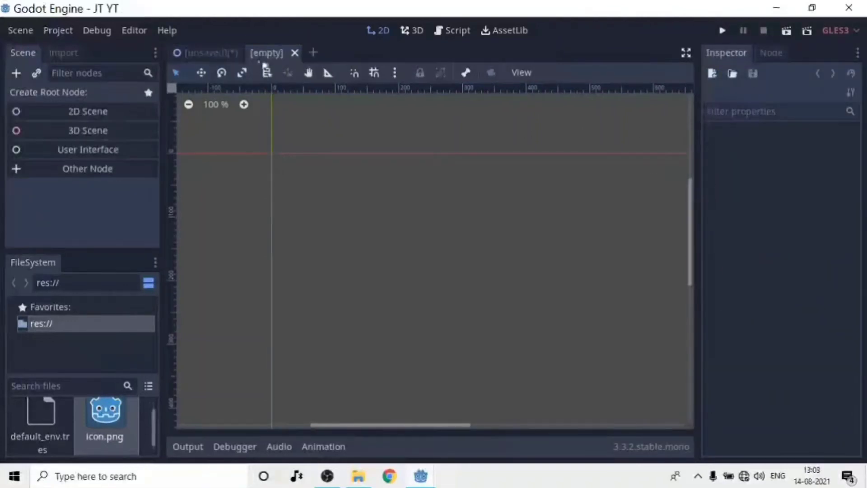
- Close the empty scene tab and cycle through 3D, Script and AssetLib before returning to 2D
click(295, 54)
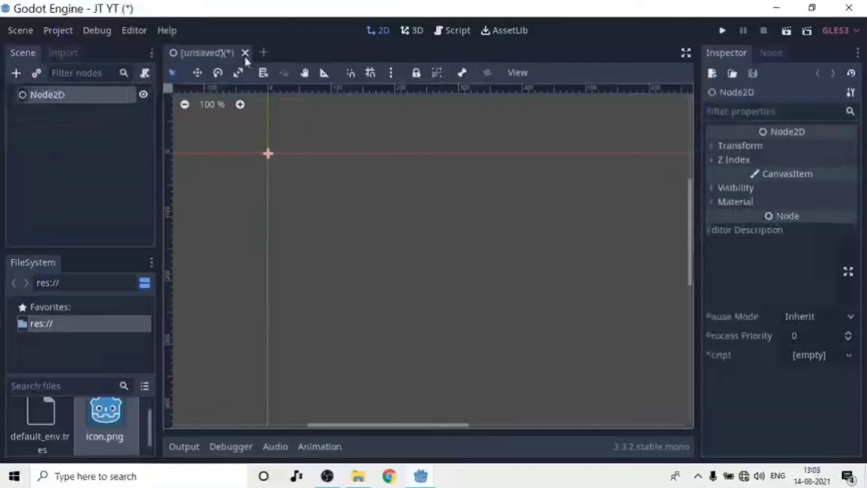
click(420, 30)
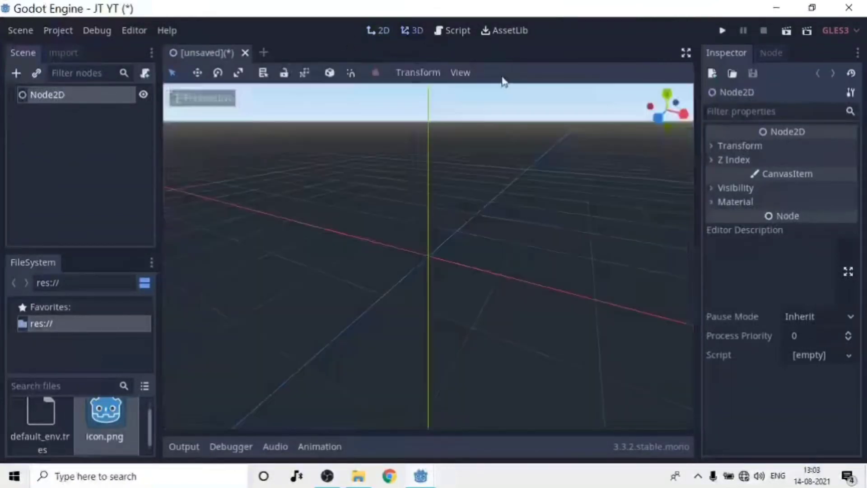
click(445, 32)
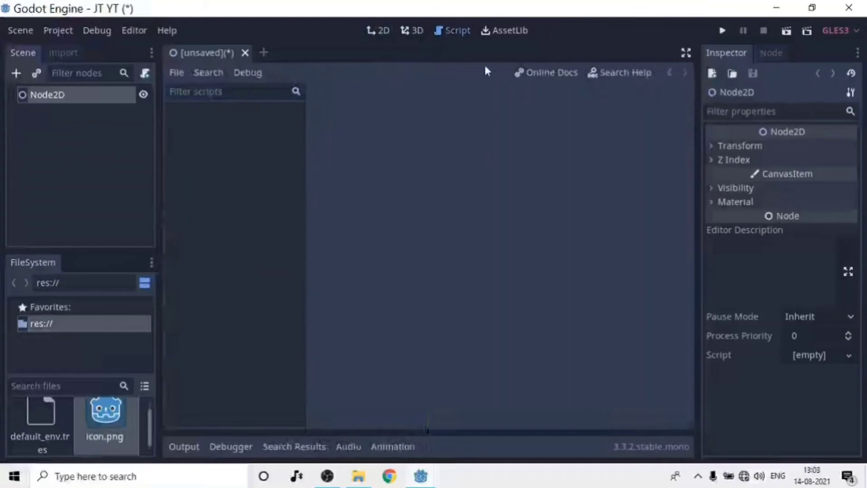
click(497, 39)
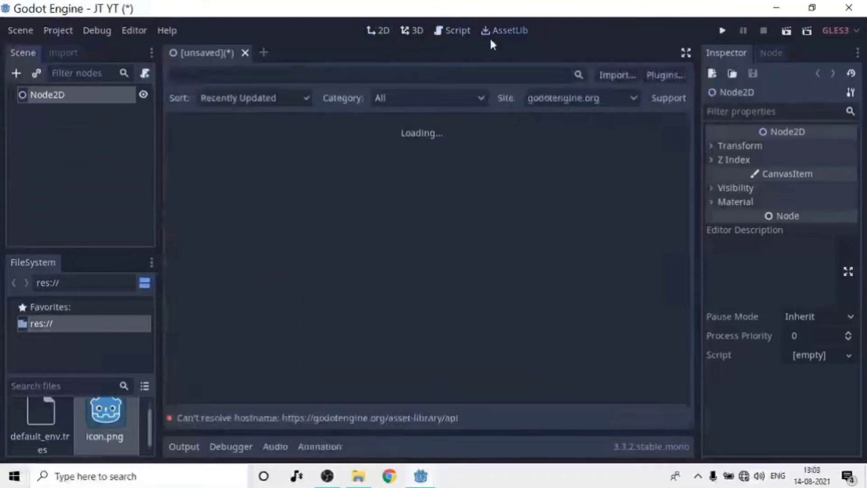
click(382, 38)
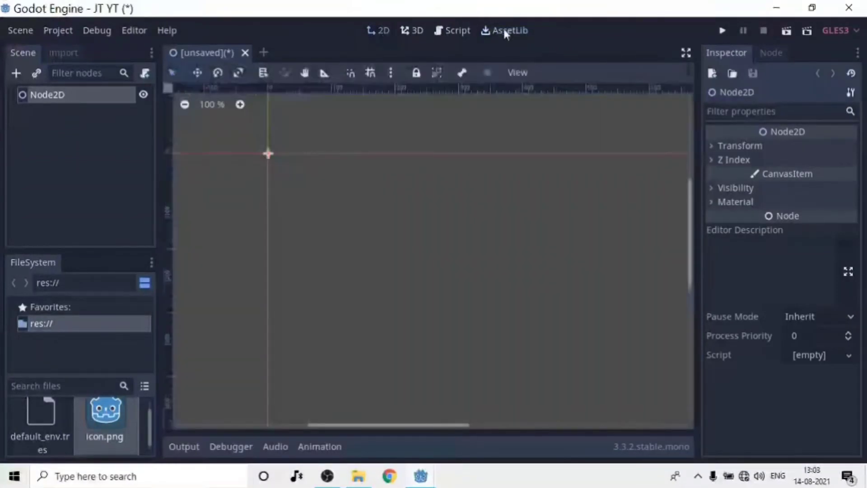
click(36, 75)
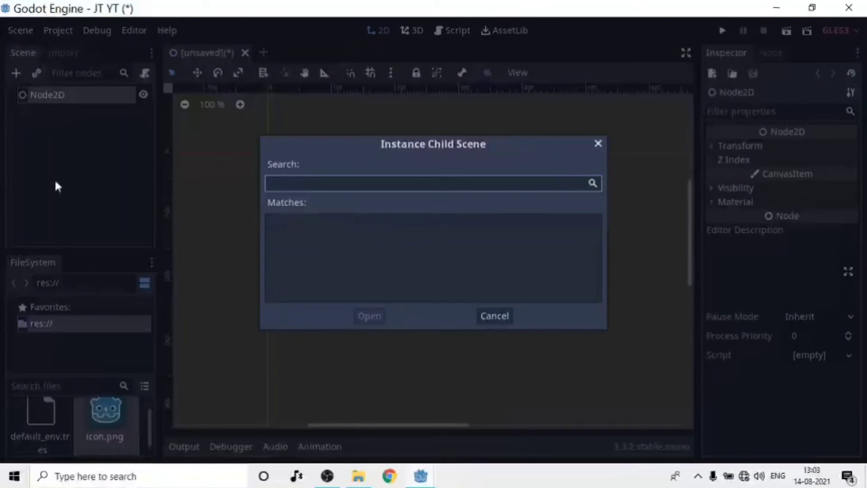
click(492, 316)
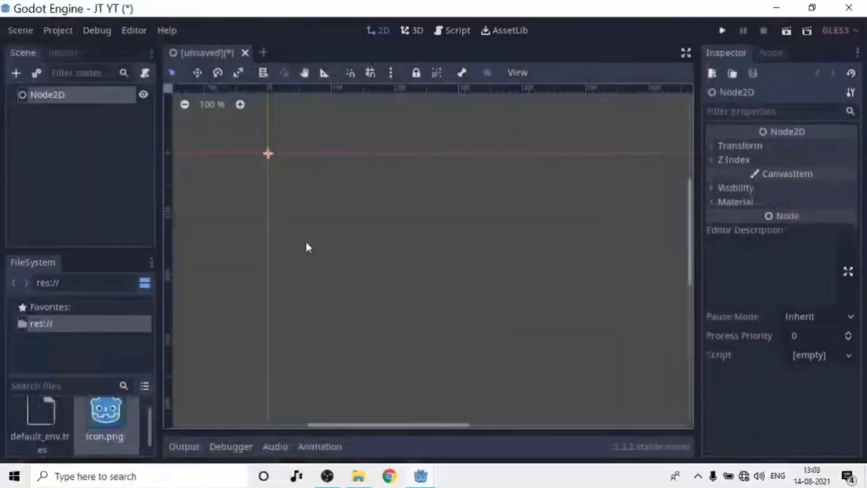
- Attach res://Node2D.gd to Node2D using GDScript and the Default template
click(146, 74)
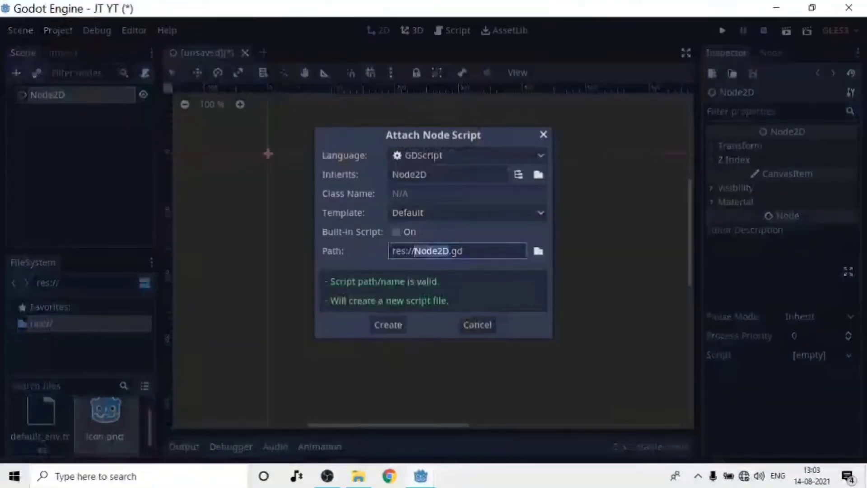
click(483, 156)
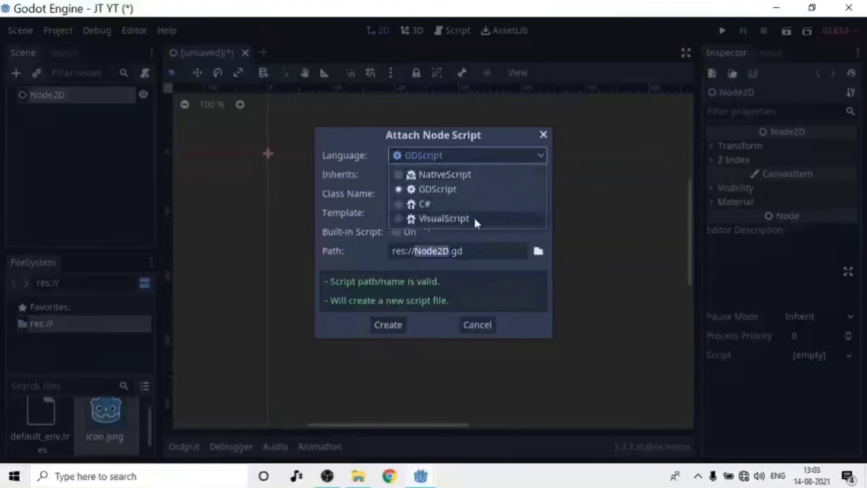
click(463, 188)
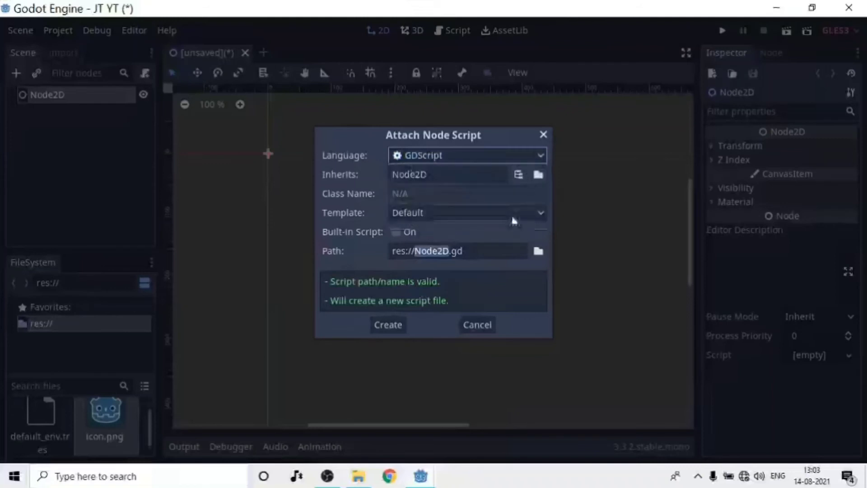
click(409, 212)
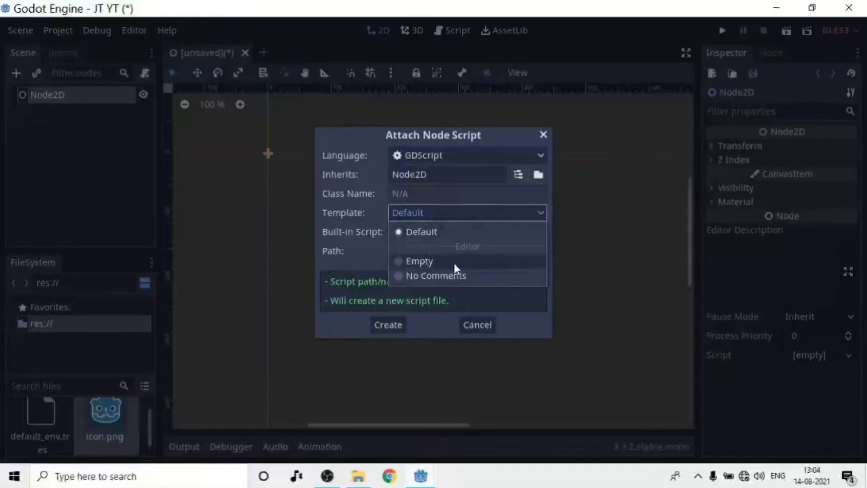
click(446, 232)
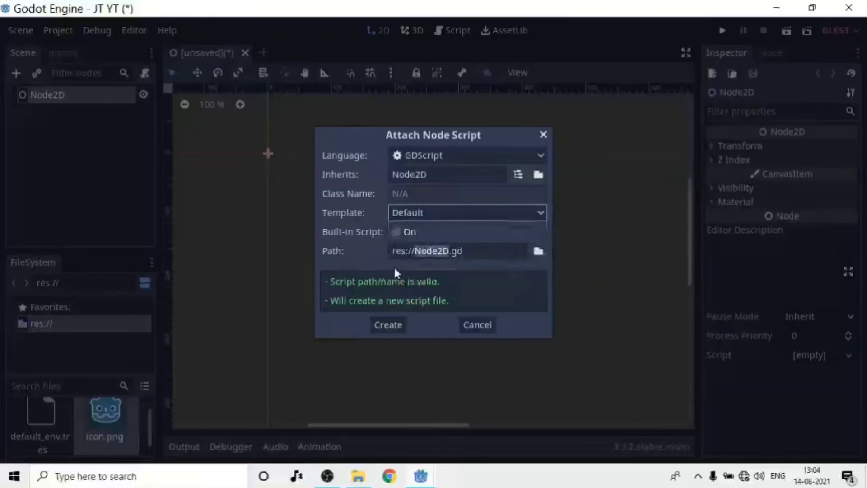
click(391, 324)
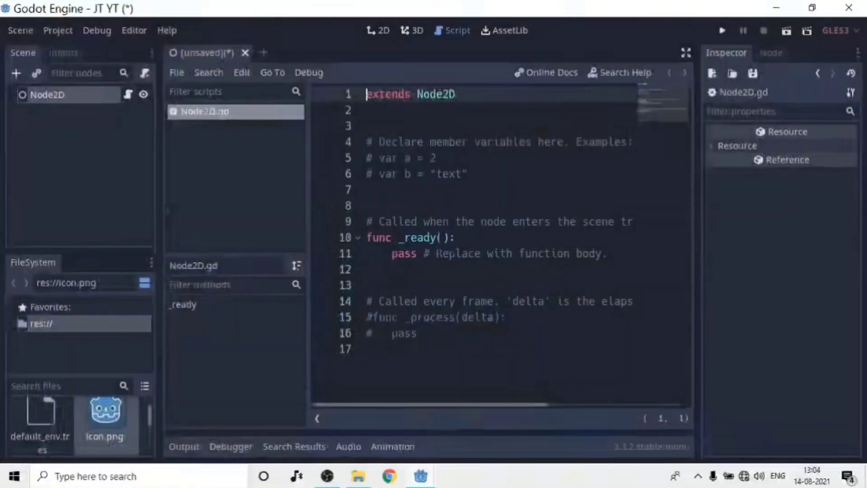
drag(375, 357, 368, 126)
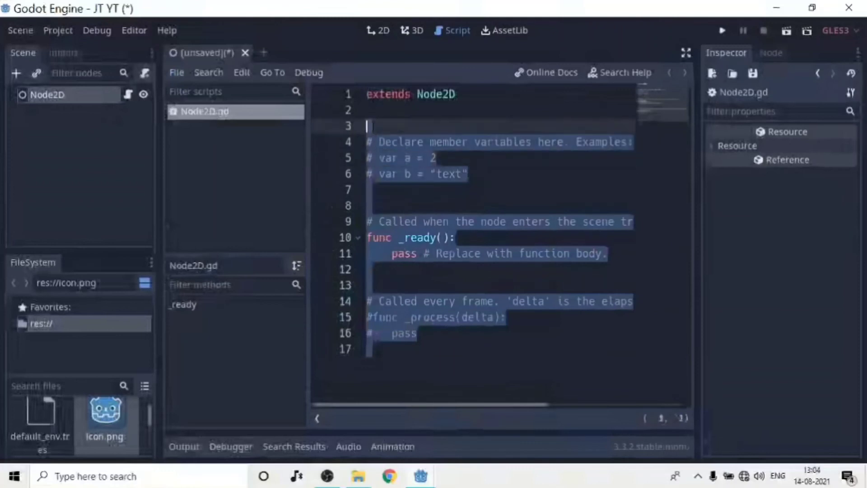
click(409, 174)
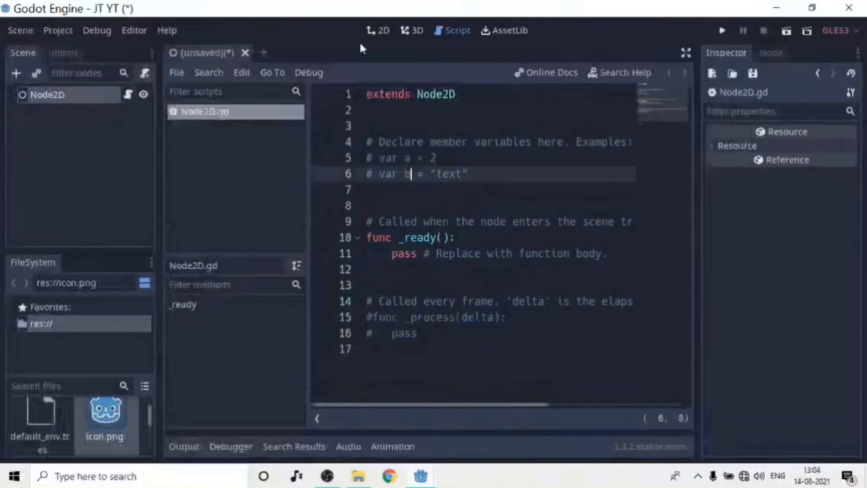
click(368, 30)
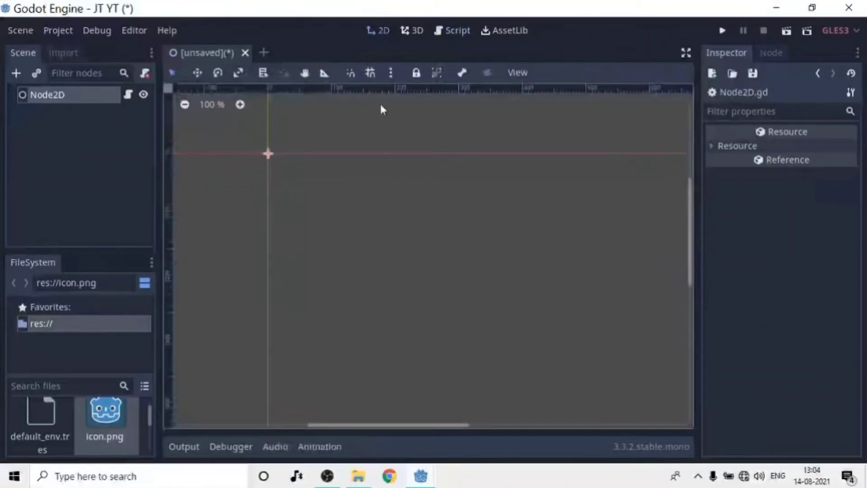
- Browse the Scene, Project and Debug menus, then apply Editor Layout > Default
click(16, 32)
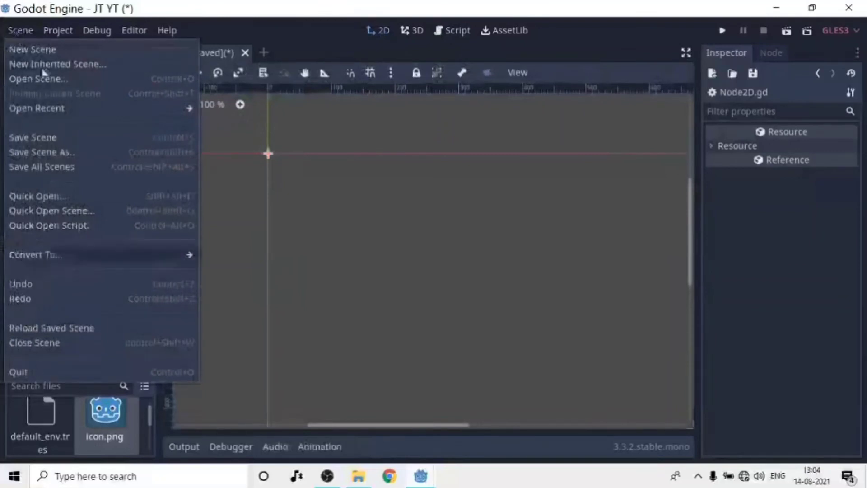
mouse_move(51, 265)
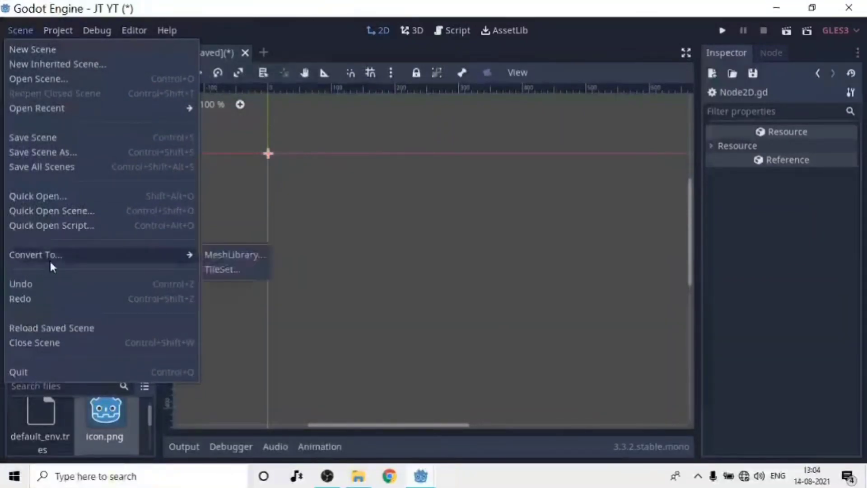
mouse_move(47, 26)
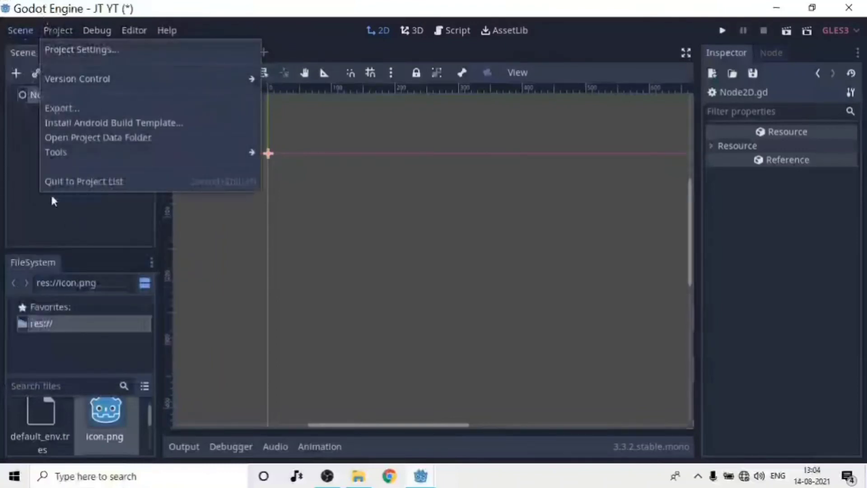
mouse_move(93, 40)
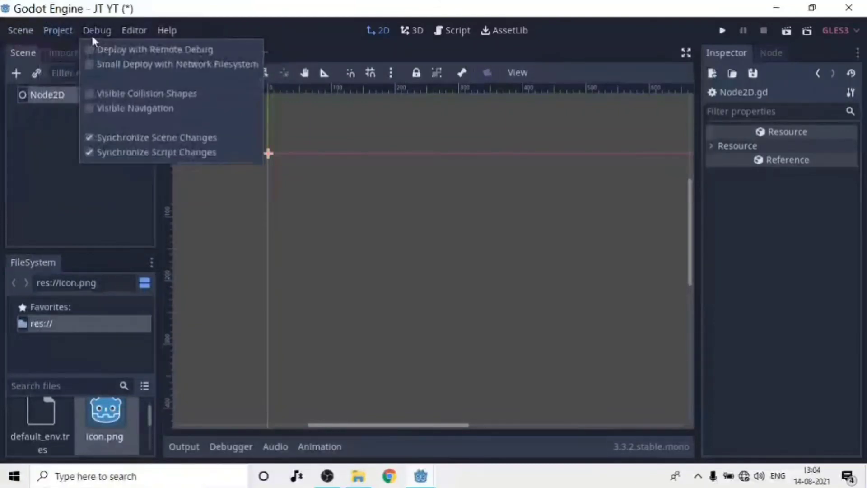
mouse_move(134, 30)
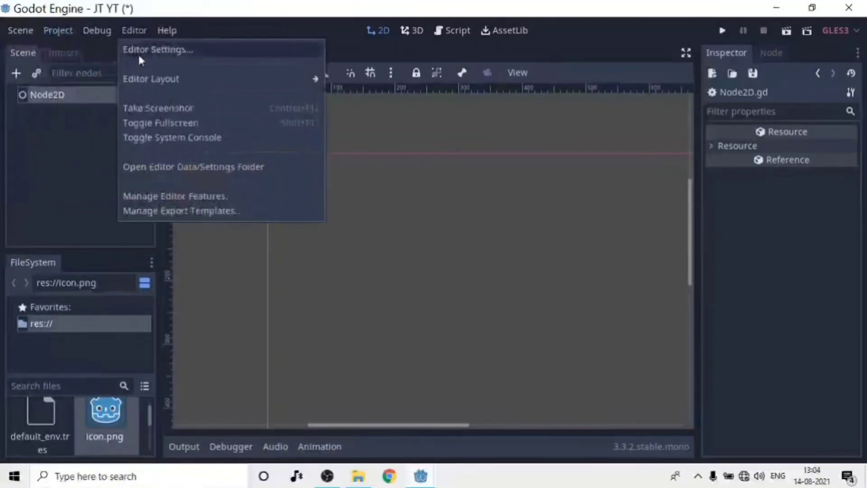
mouse_move(177, 80)
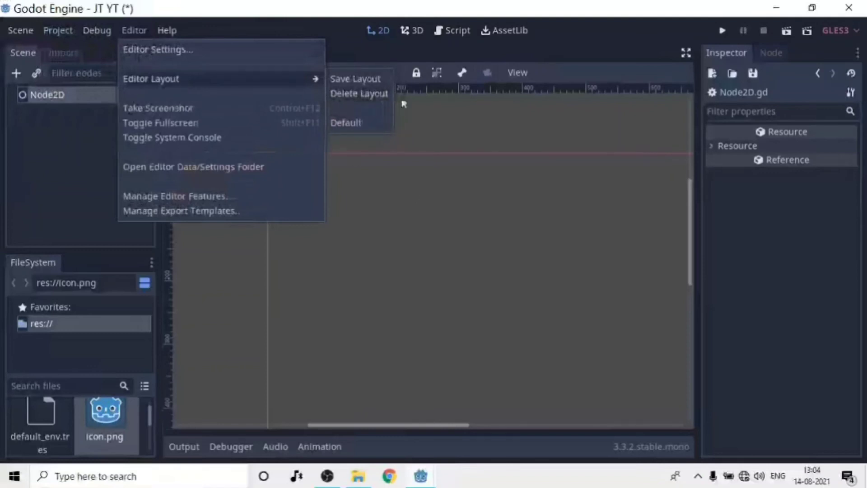
click(318, 83)
click(348, 130)
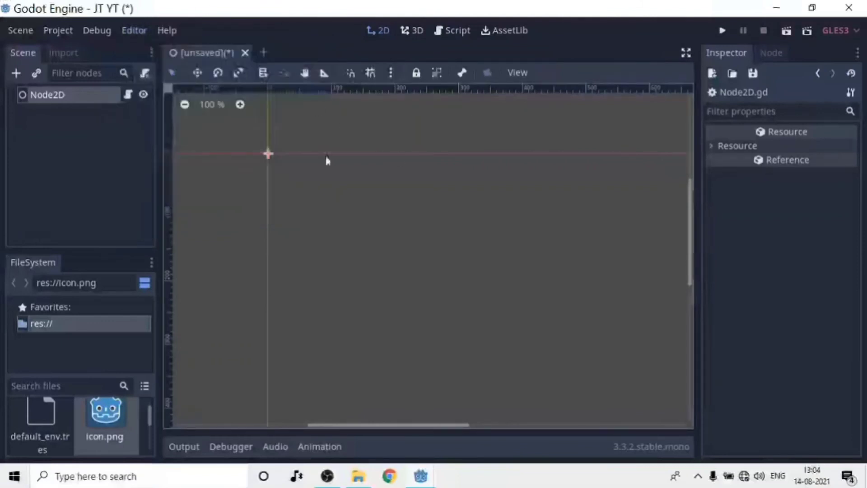
click(134, 30)
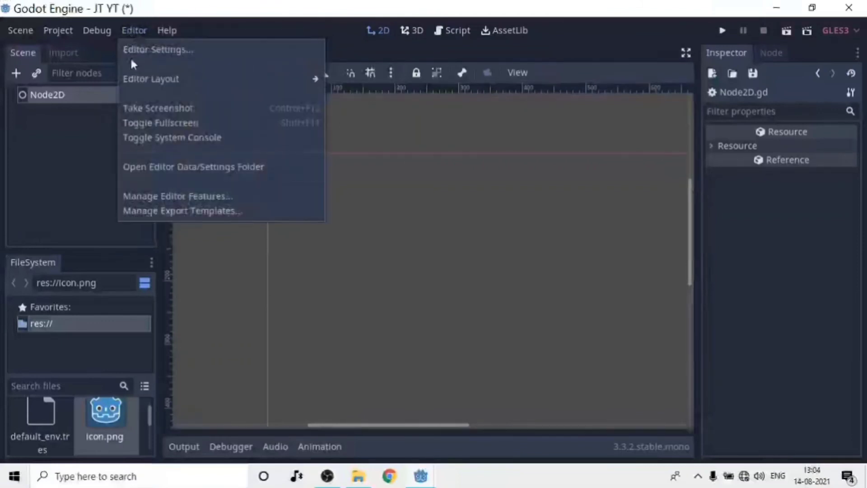
- Open Editor Settings to the Interface Theme page, keeping the Default preset
click(134, 48)
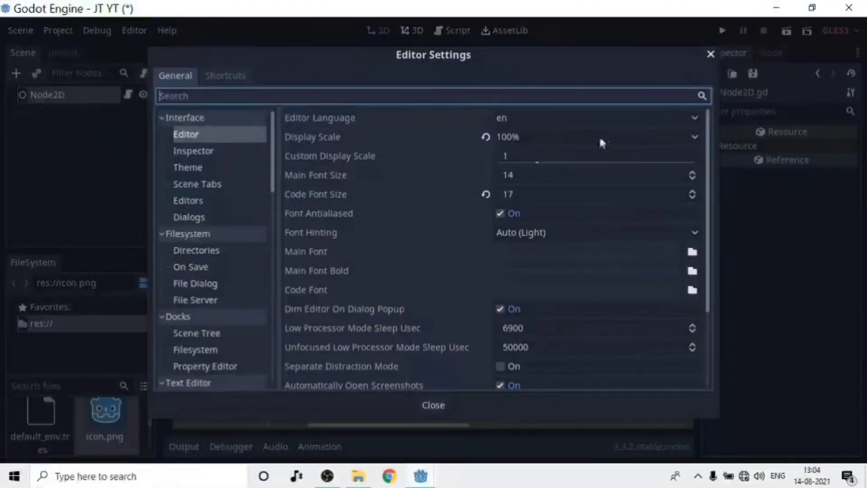
click(210, 167)
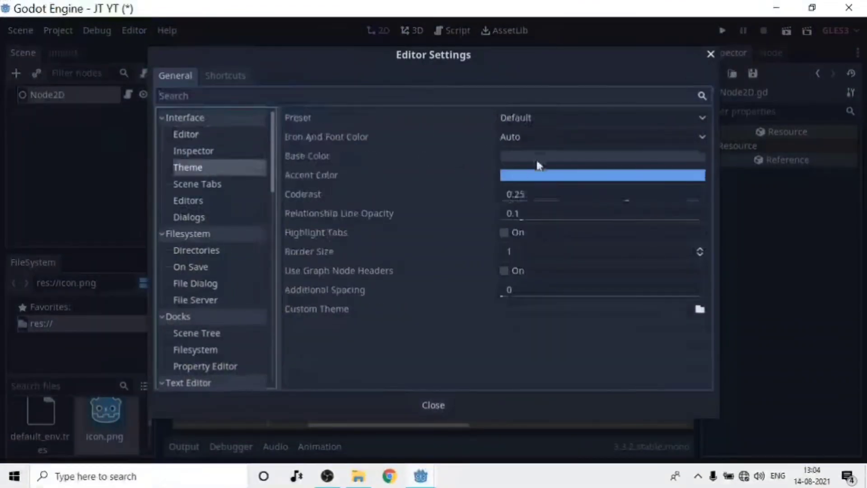
click(528, 117)
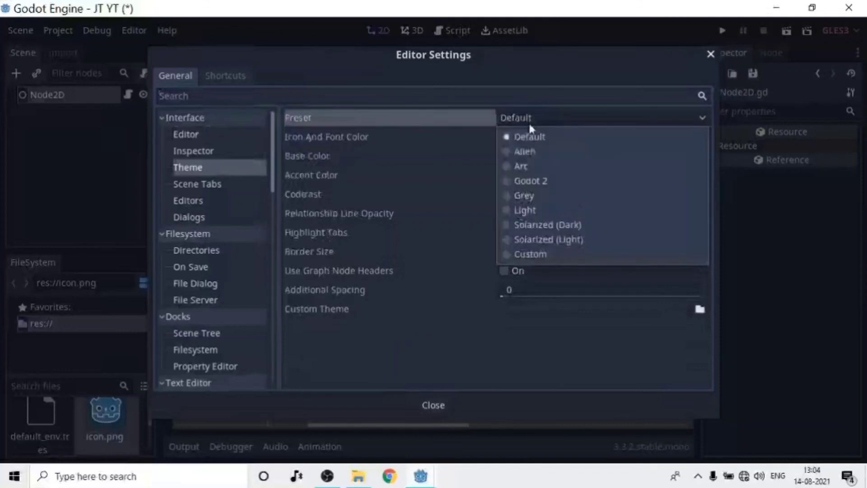
click(456, 142)
- Darken the theme's Base Color slightly and shift the Accent Color hue to orange
click(530, 154)
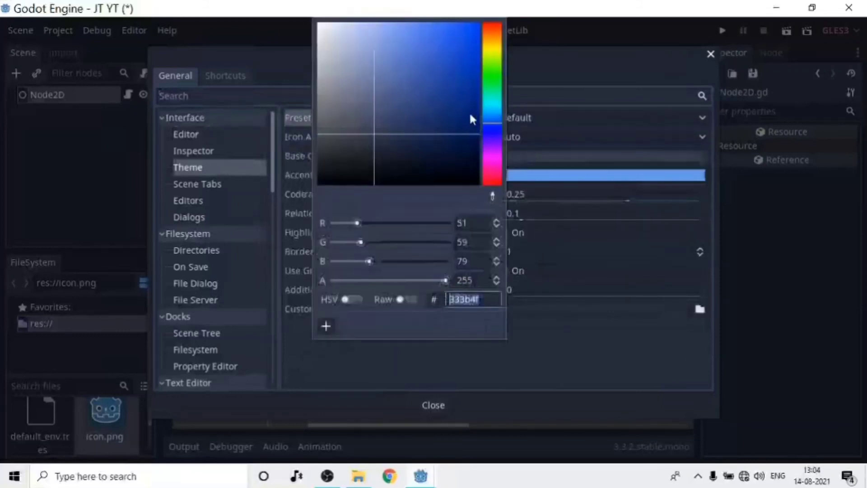
drag(368, 137, 352, 149)
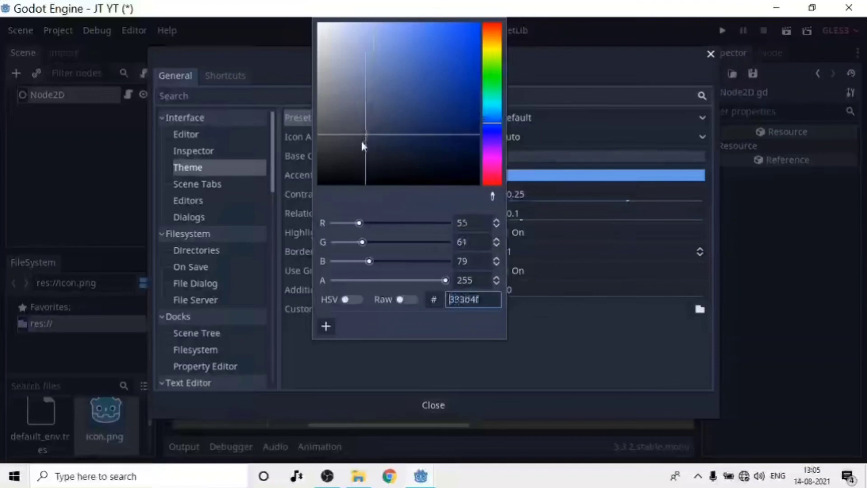
click(537, 182)
click(537, 182)
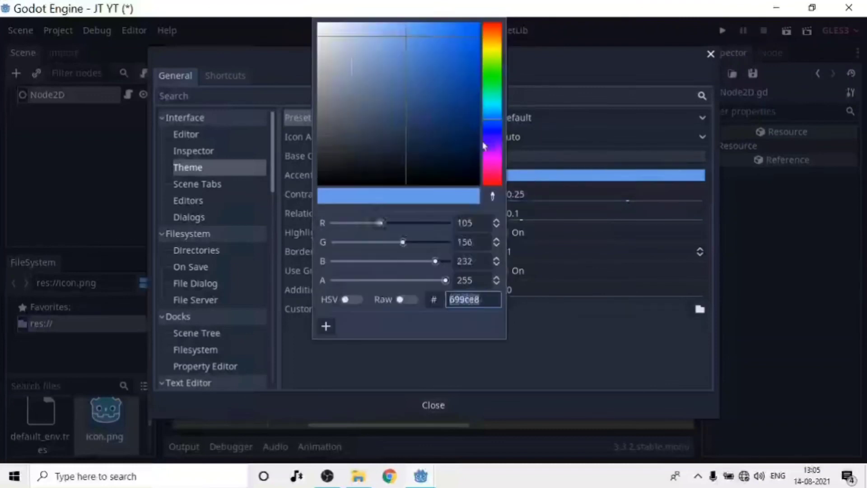
drag(493, 50, 496, 34)
- Switch the theme's Icon And Font Color from Dark to Light, then close Editor Settings
click(515, 136)
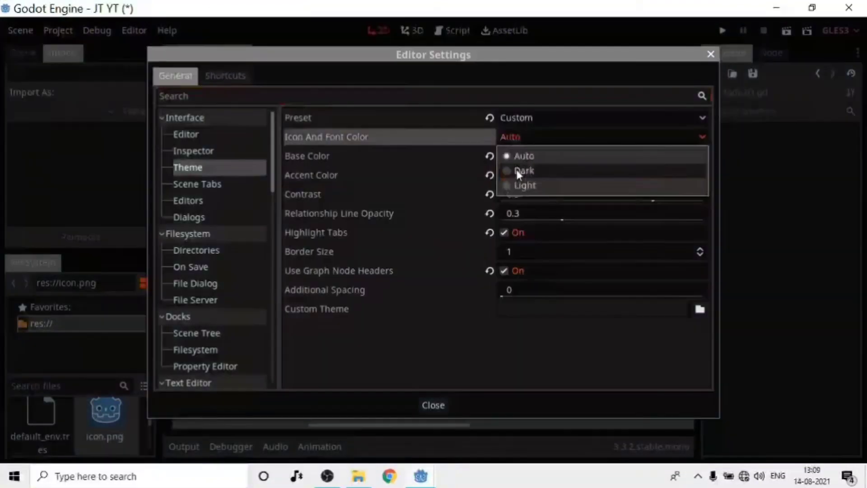
click(516, 169)
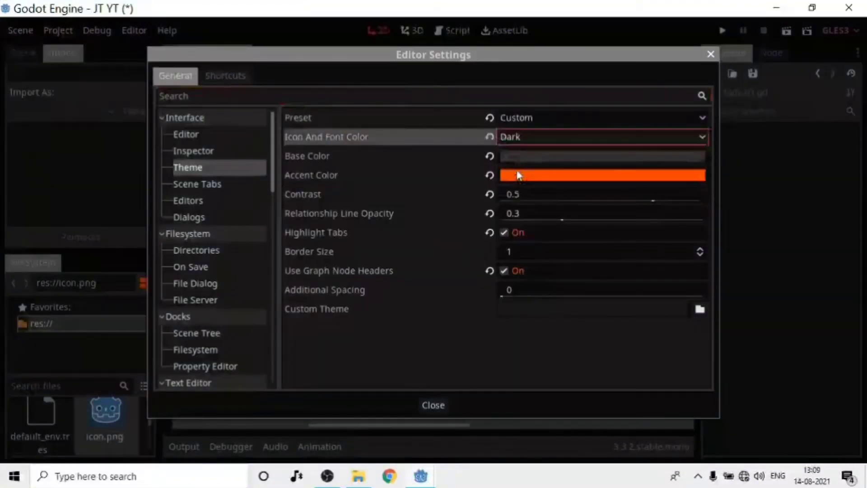
click(518, 135)
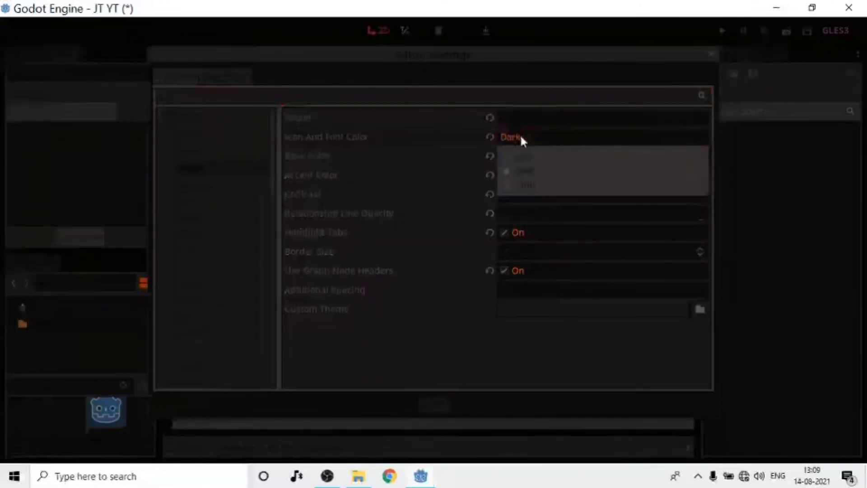
click(528, 185)
click(528, 186)
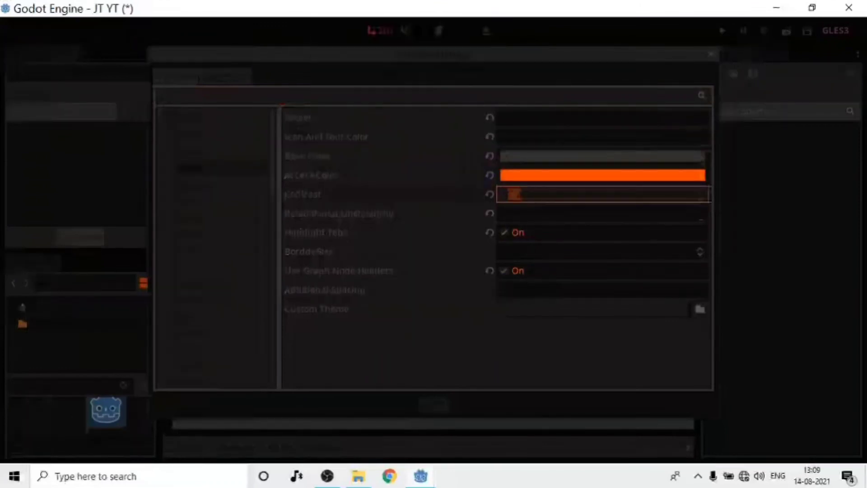
click(528, 141)
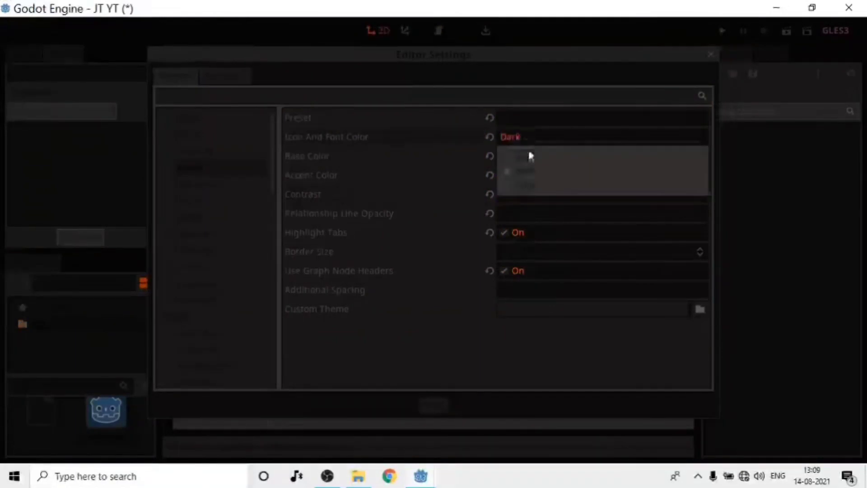
click(531, 183)
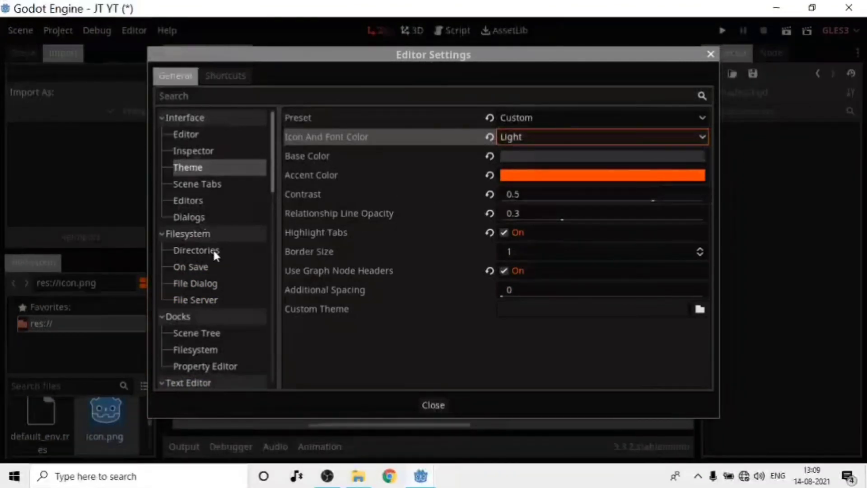
scroll(210, 263, down, 5)
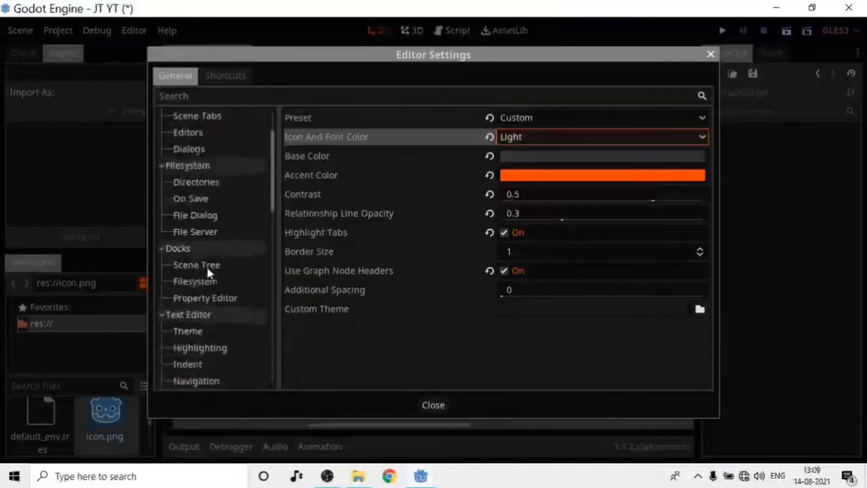
key(Escape)
scroll(375, 216, down, 1)
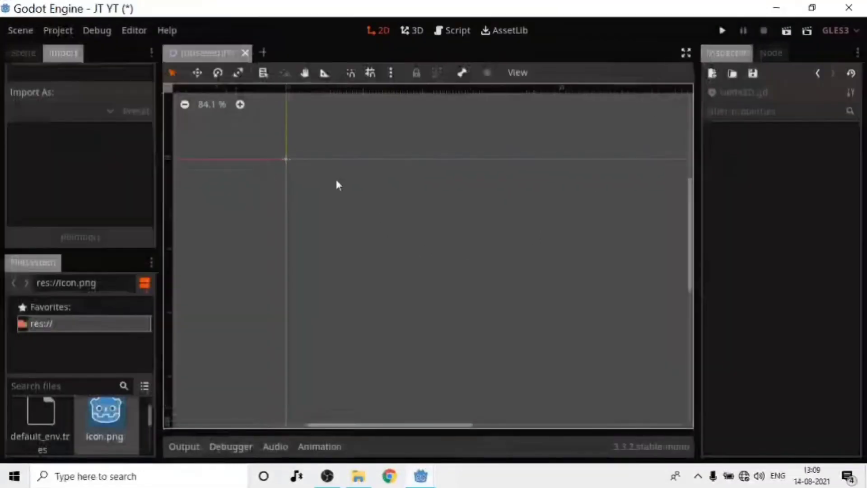